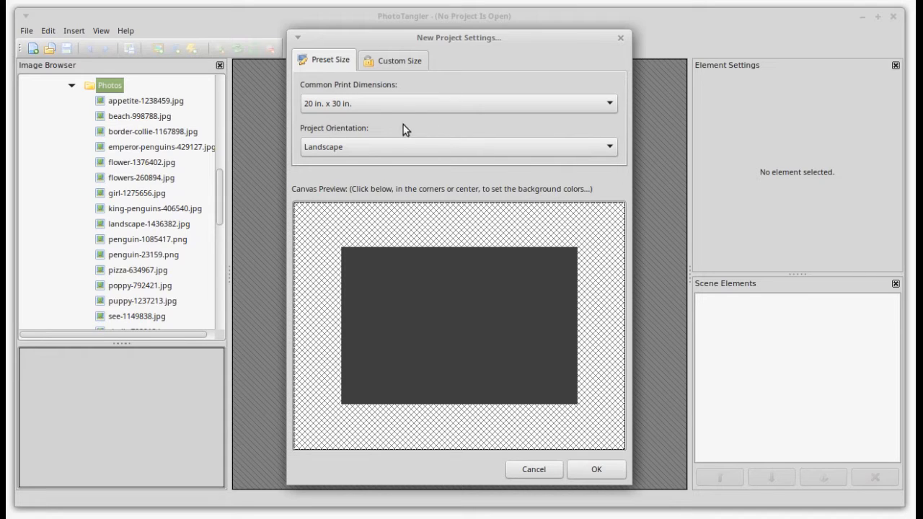
# - Show the Custom Size fields, revealing the 5400 x 3600 canvas width and height
pyautogui.click(403, 62)
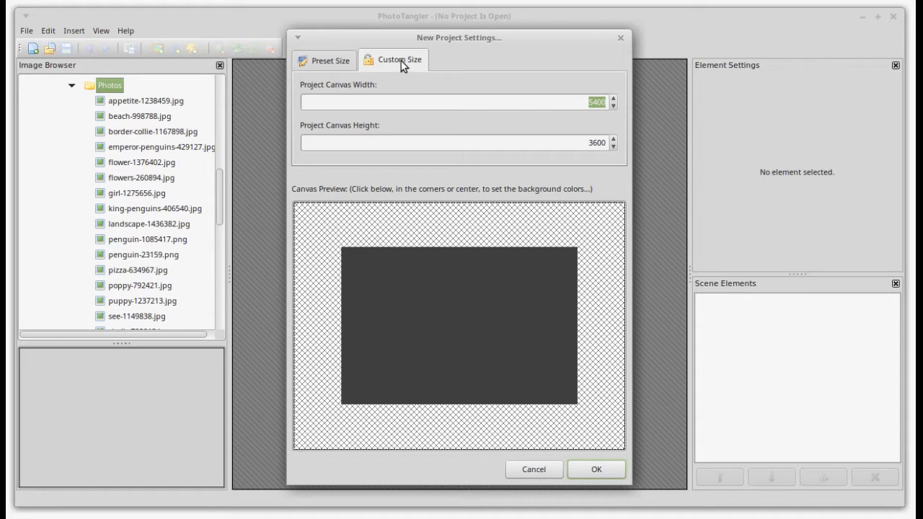
# - Try the 20x24, 12x18 and 12x12 print sizes, finally choosing 20 in. x 24 in. landscape
pyautogui.click(327, 60)
pyautogui.click(362, 102)
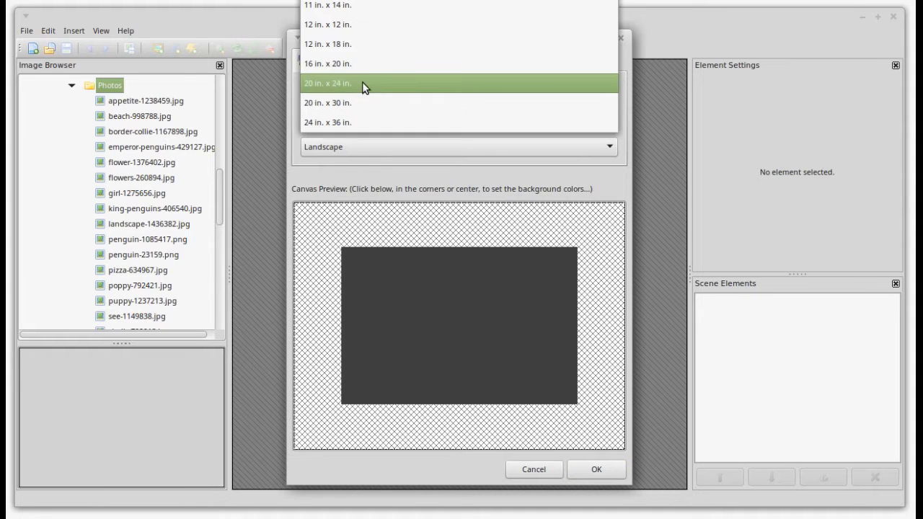
pyautogui.click(362, 86)
pyautogui.click(368, 99)
pyautogui.click(366, 78)
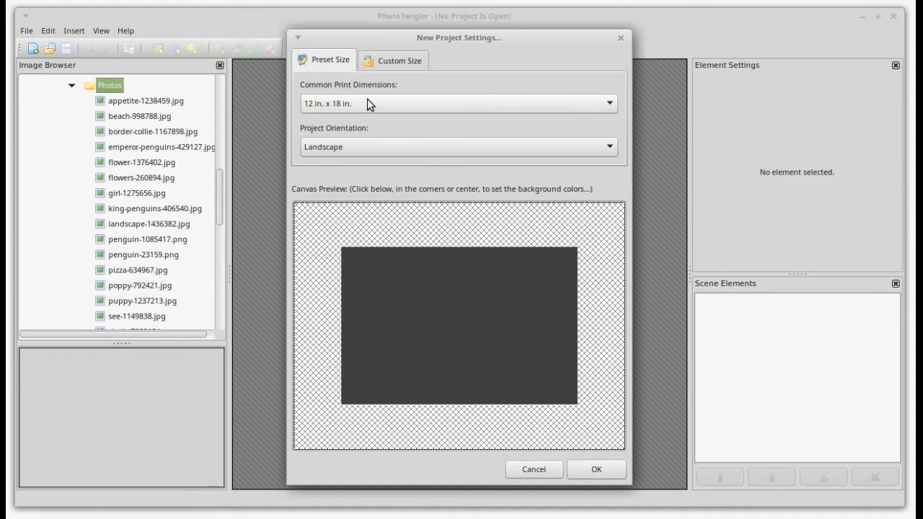
pyautogui.click(365, 105)
pyautogui.click(361, 87)
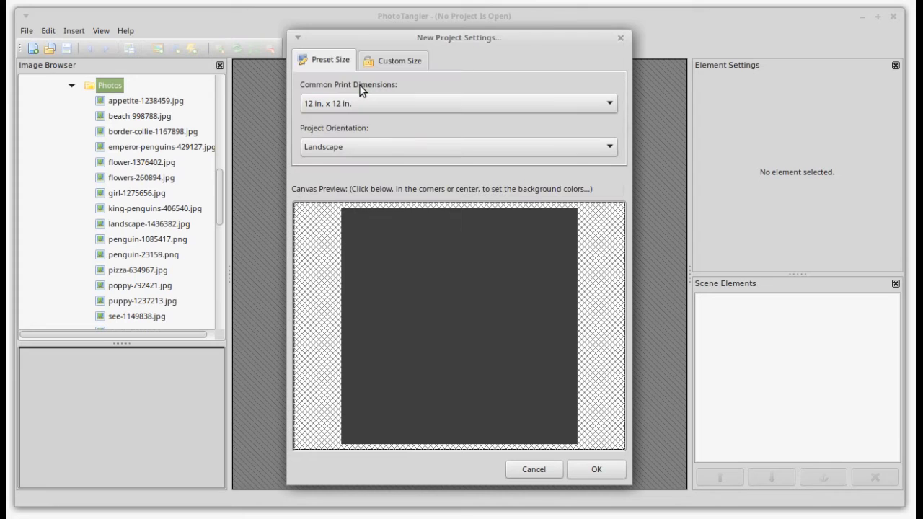
pyautogui.click(366, 102)
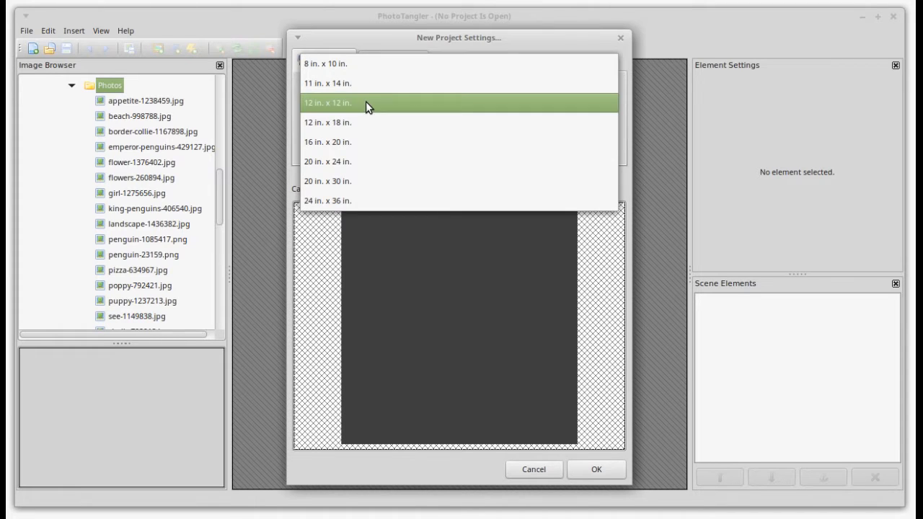
pyautogui.click(364, 161)
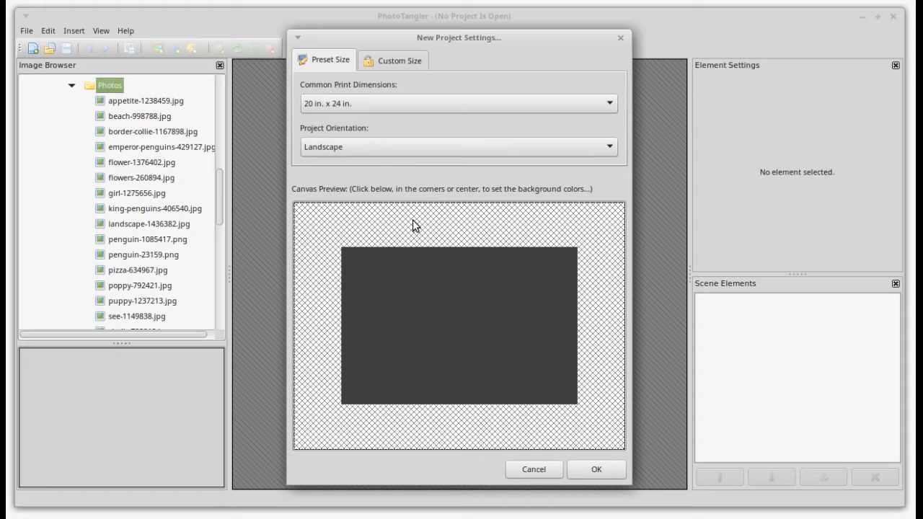
# - Set a solid background colour of red, then change it to dark brown
pyautogui.click(470, 329)
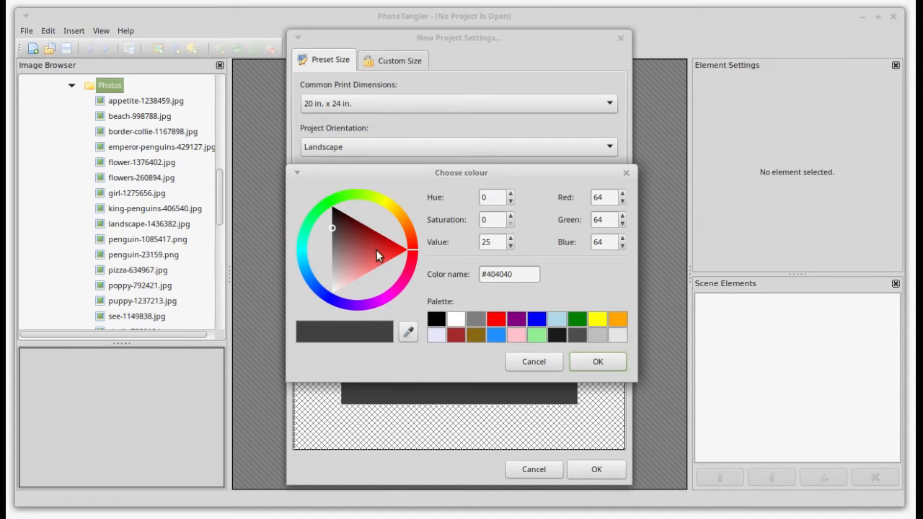
pyautogui.moveTo(376, 250); pyautogui.dragTo(406, 249)
pyautogui.click(598, 362)
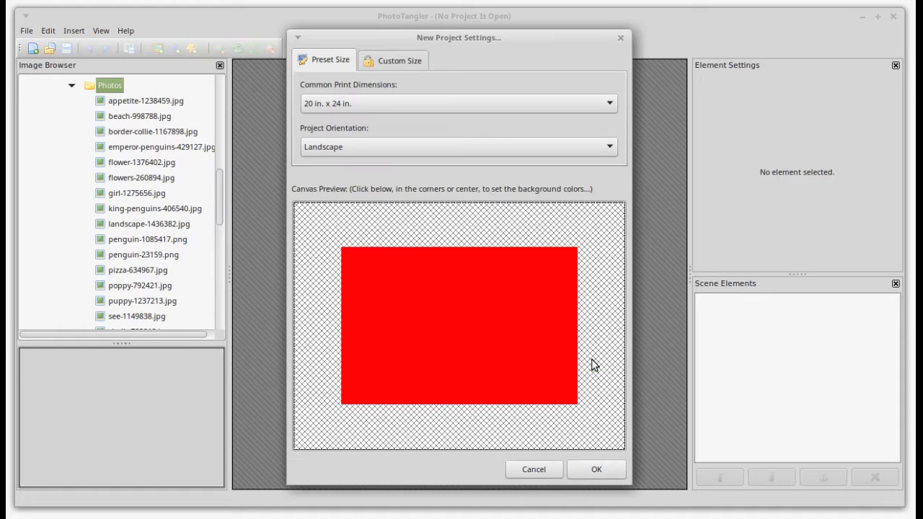
pyautogui.click(470, 331)
pyautogui.moveTo(339, 231); pyautogui.dragTo(334, 225)
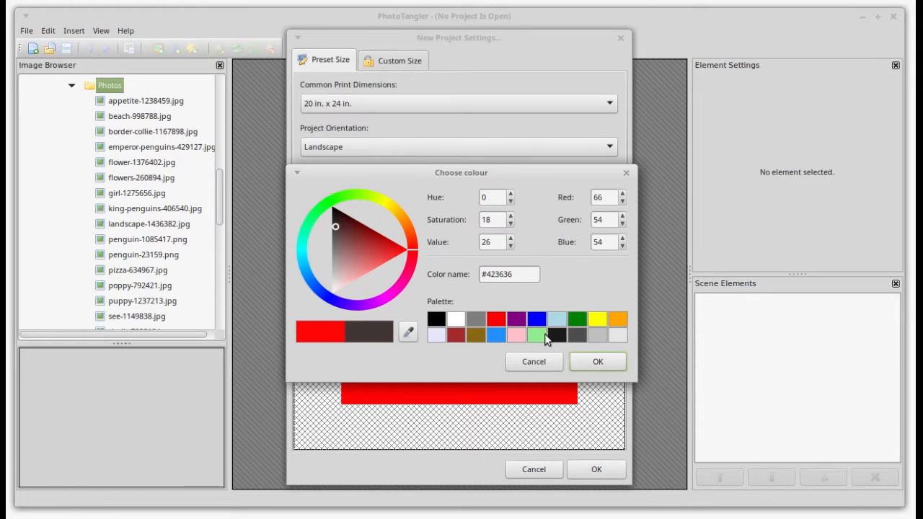
pyautogui.click(595, 362)
# - Make the top-left corner white and the bottom-right dark blue, then create the project
pyautogui.click(349, 261)
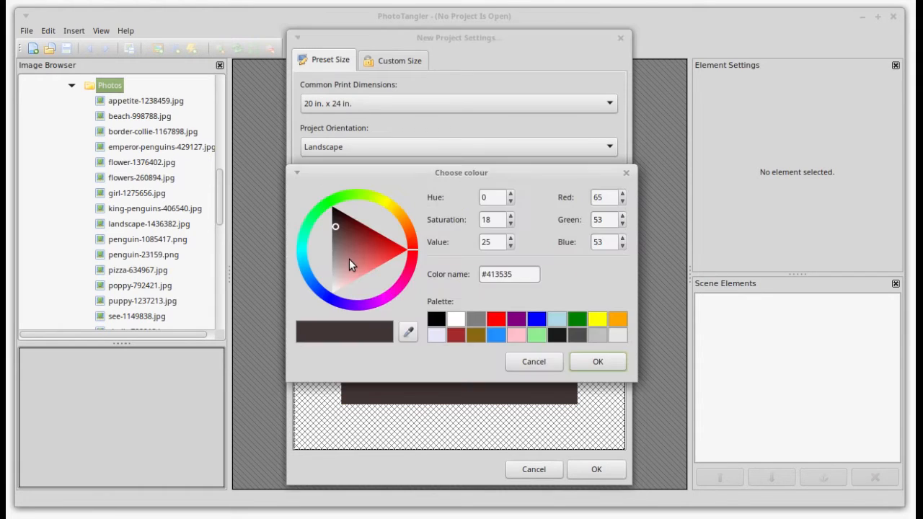
pyautogui.moveTo(349, 264); pyautogui.dragTo(329, 293)
pyautogui.click(592, 359)
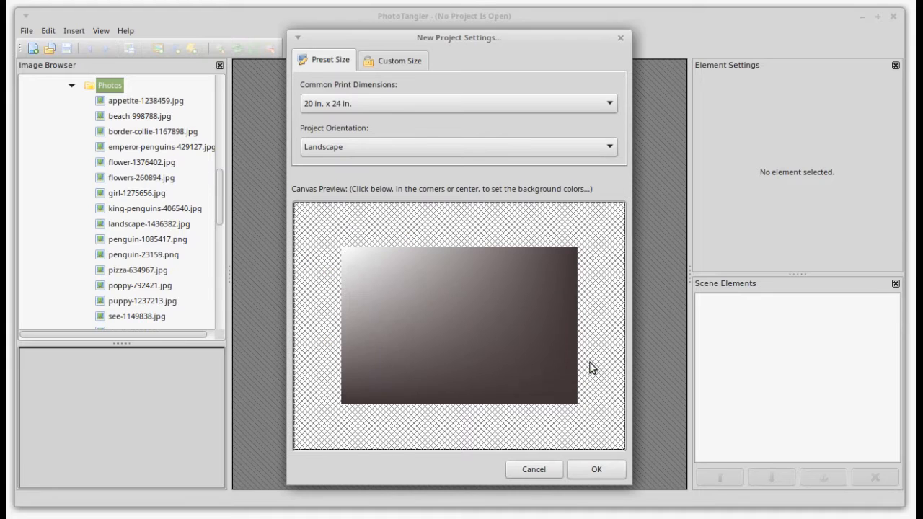
pyautogui.click(571, 388)
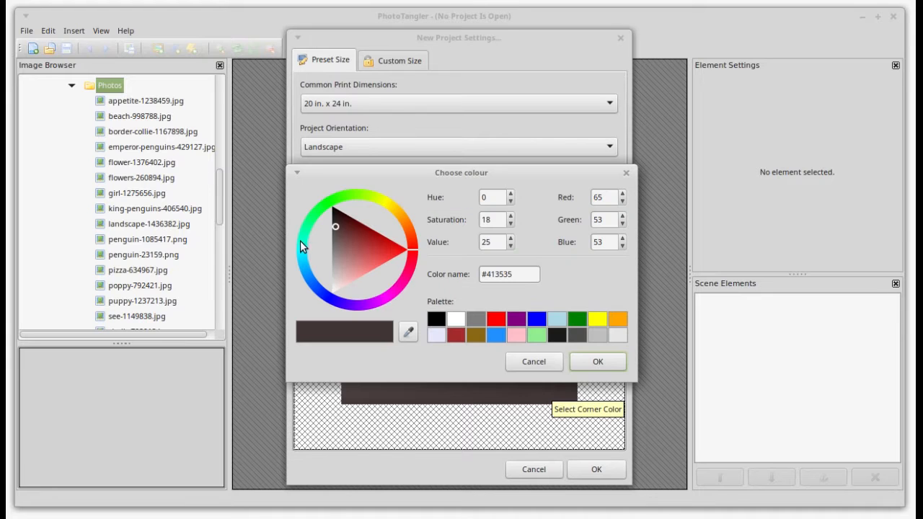
pyautogui.click(313, 279)
pyautogui.click(346, 268)
pyautogui.click(388, 269)
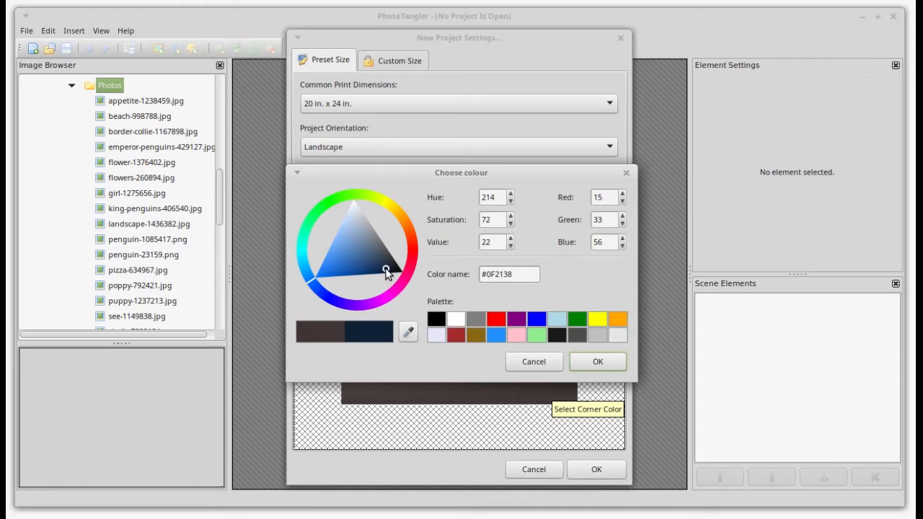
pyautogui.click(587, 361)
pyautogui.click(598, 469)
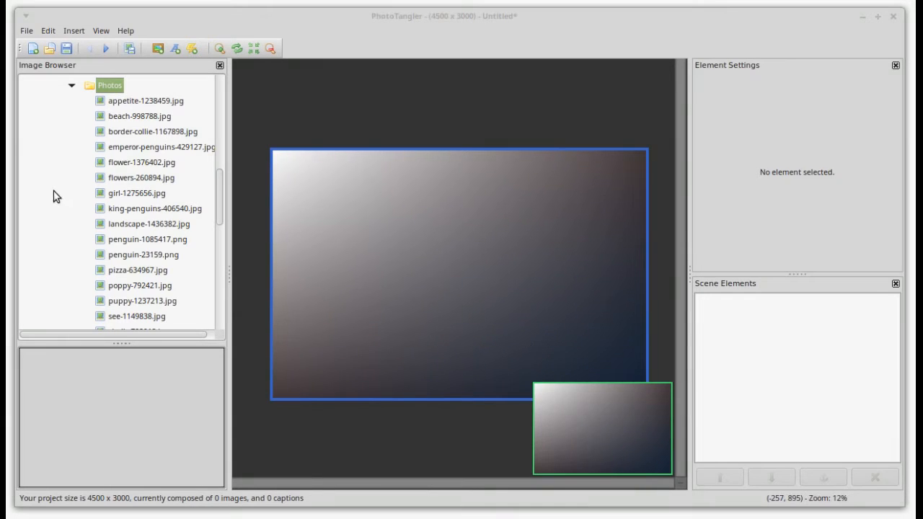
# - Add the border collie photo to the canvas
pyautogui.moveTo(149, 137); pyautogui.dragTo(426, 209)
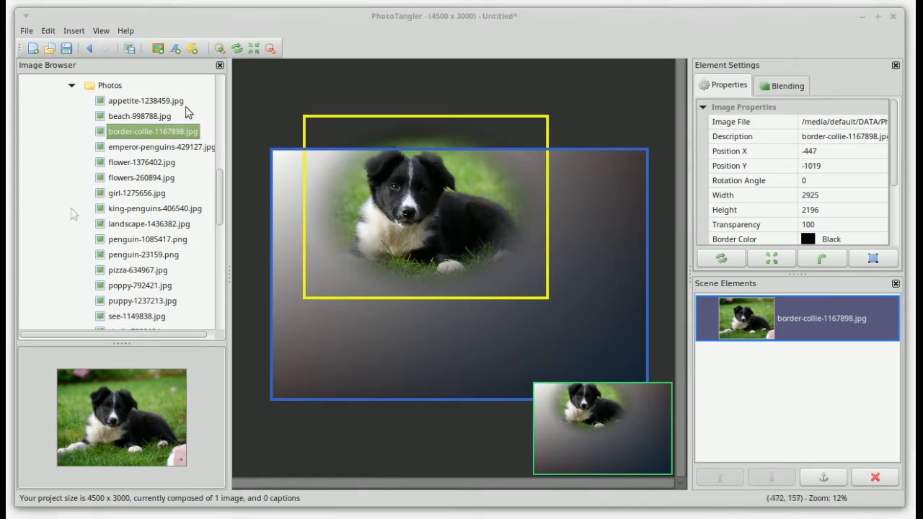
pyautogui.click(48, 31)
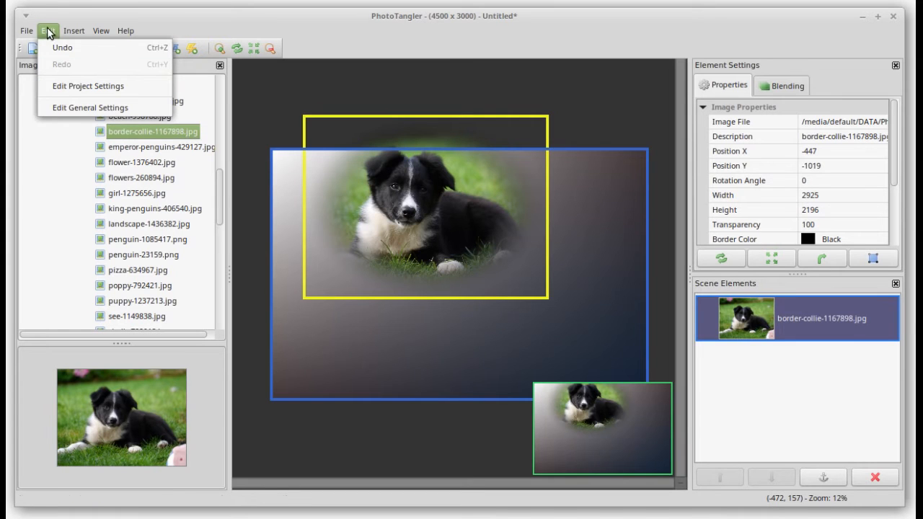
pyautogui.click(482, 317)
# - Resize the project canvas to a smaller 3000 x 2400 print size, letting elements rescale
pyautogui.rightClick(613, 424)
pyautogui.click(624, 429)
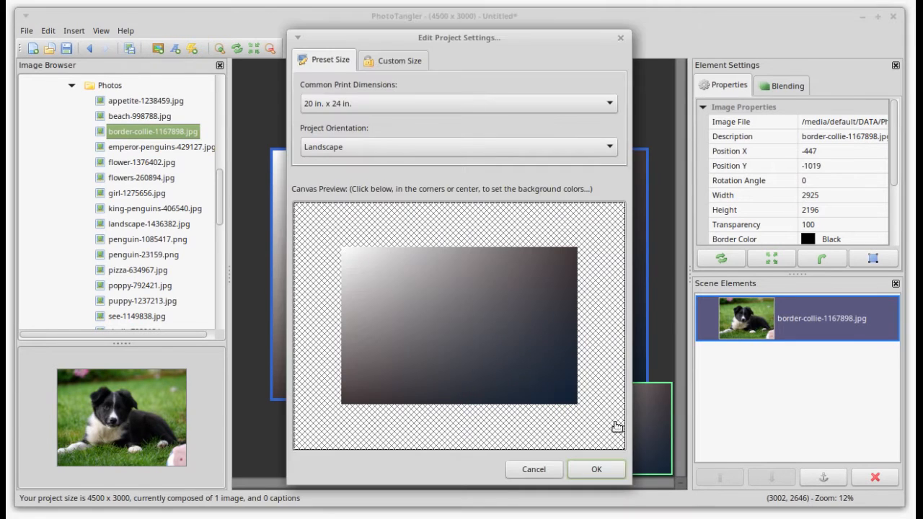
pyautogui.click(525, 103)
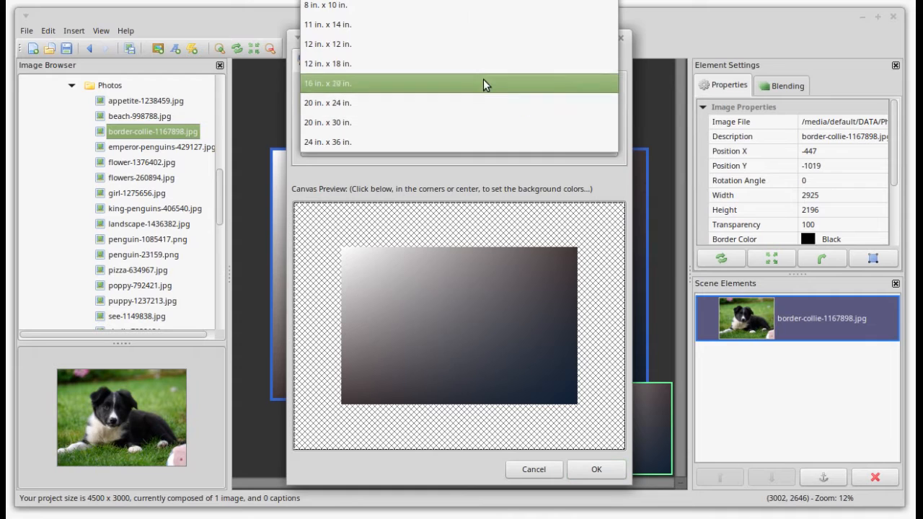
pyautogui.click(483, 82)
pyautogui.click(597, 469)
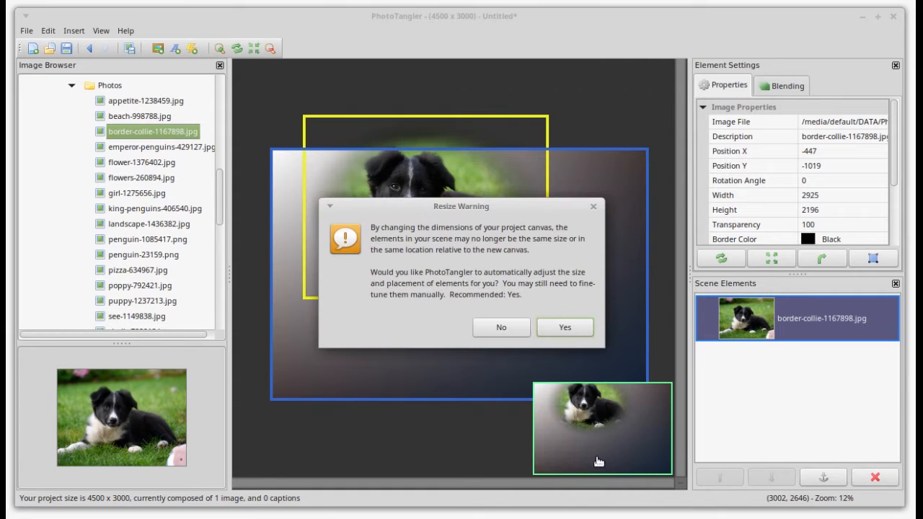
pyautogui.click(567, 327)
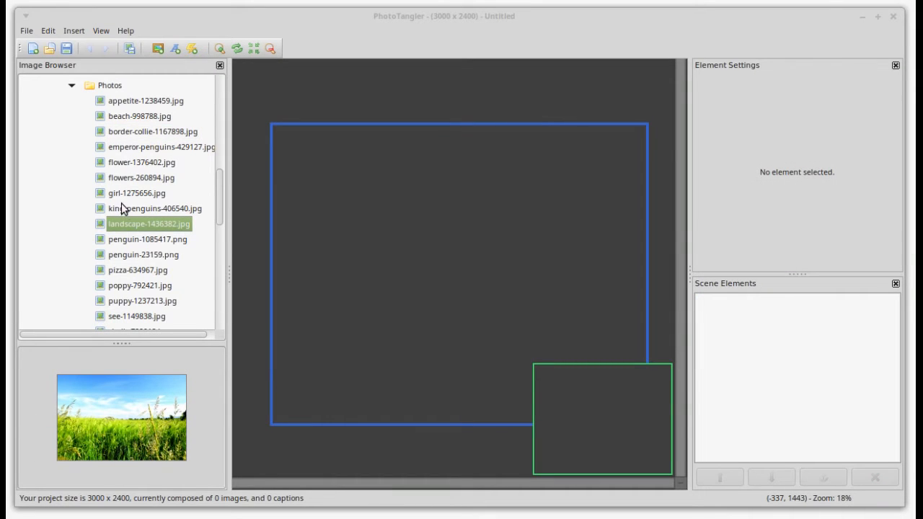
# - Add landscape-1436382.jpg, enlarge it to cover the canvas, and freeze it
pyautogui.moveTo(134, 222); pyautogui.dragTo(363, 184)
pyautogui.moveTo(470, 240); pyautogui.dragTo(403, 214)
pyautogui.rightClick(403, 214)
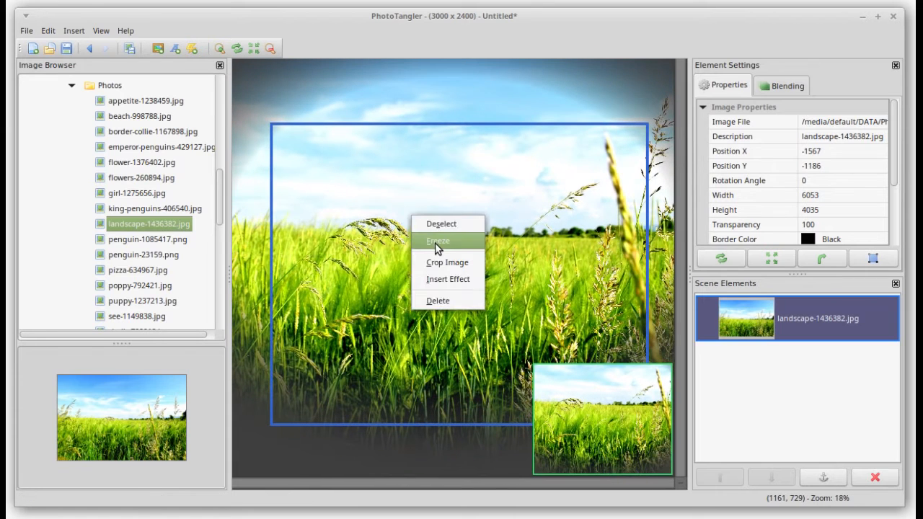
pyautogui.click(436, 240)
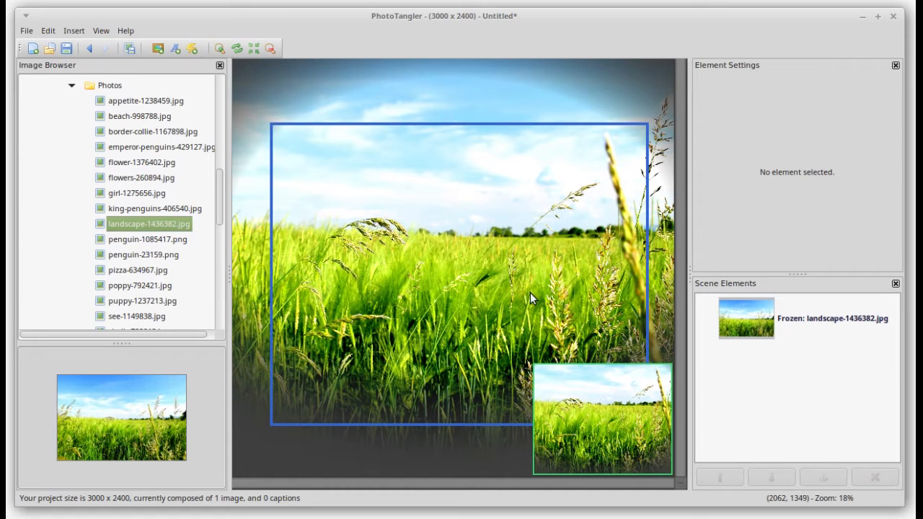
# - Thaw the landscape element in Scene Elements, then freeze it again
pyautogui.click(803, 316)
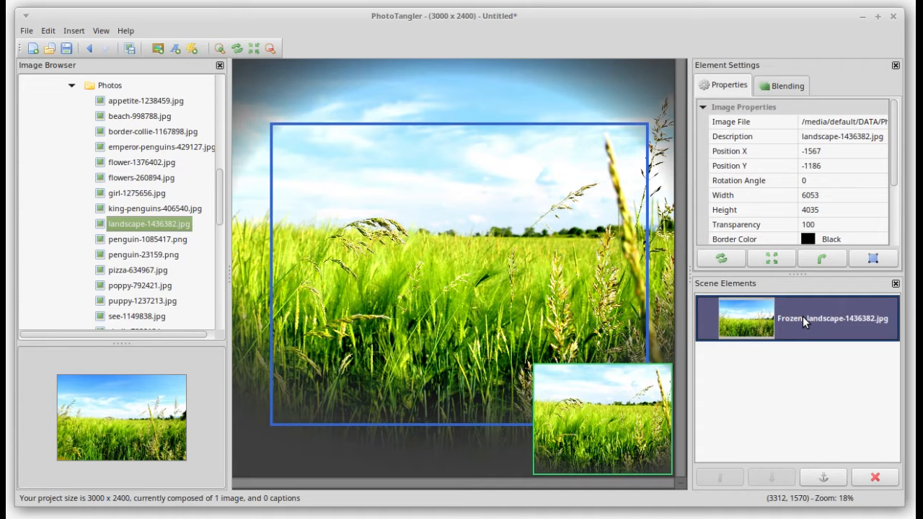
pyautogui.rightClick(803, 318)
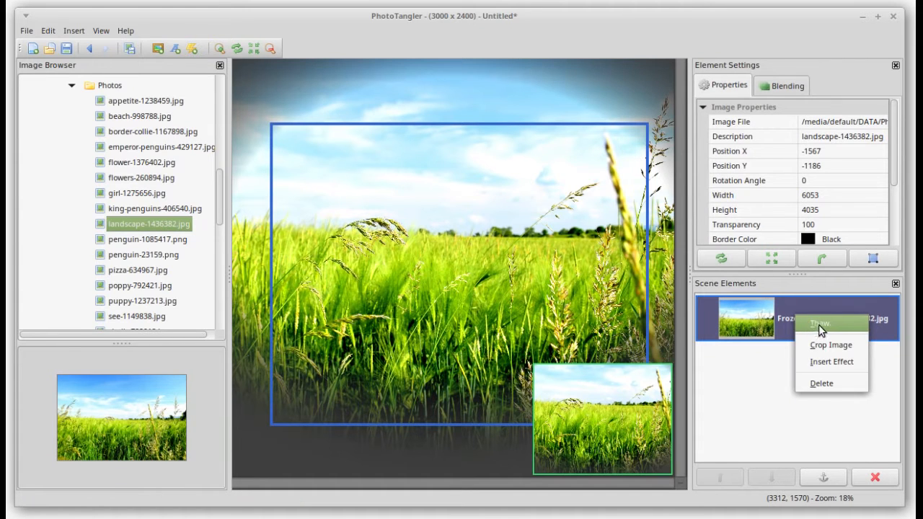
pyautogui.click(819, 325)
pyautogui.rightClick(817, 322)
pyautogui.click(827, 330)
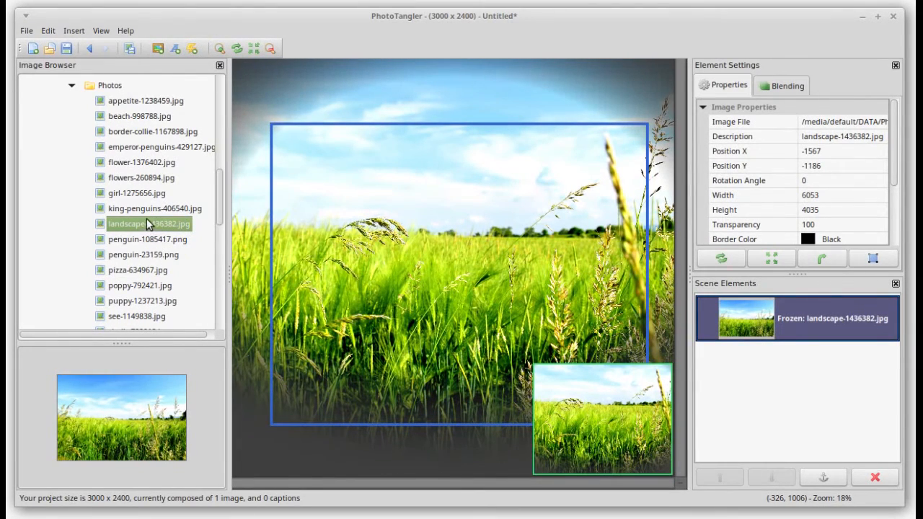
pyautogui.moveTo(146, 208); pyautogui.dragTo(443, 255)
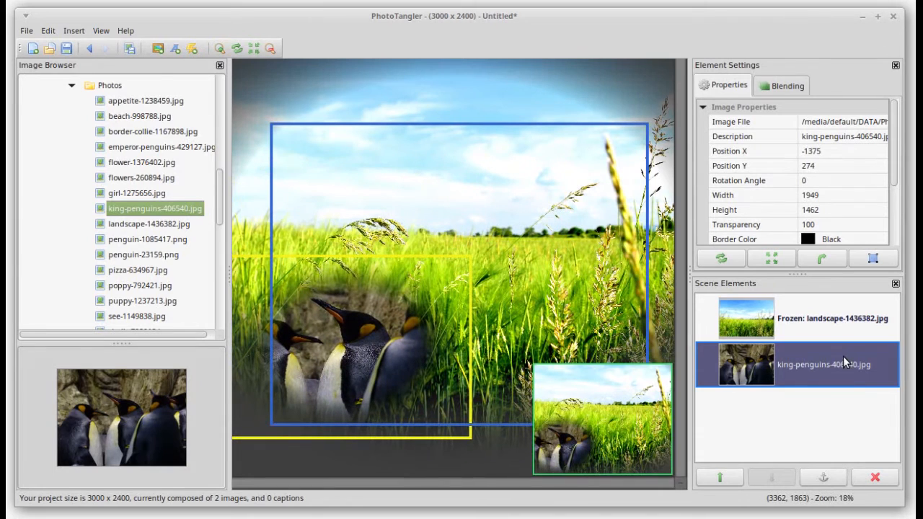
pyautogui.moveTo(826, 363)
pyautogui.mouseDown()
pyautogui.moveTo(824, 344)
pyautogui.moveTo(814, 366)
pyautogui.mouseUp()
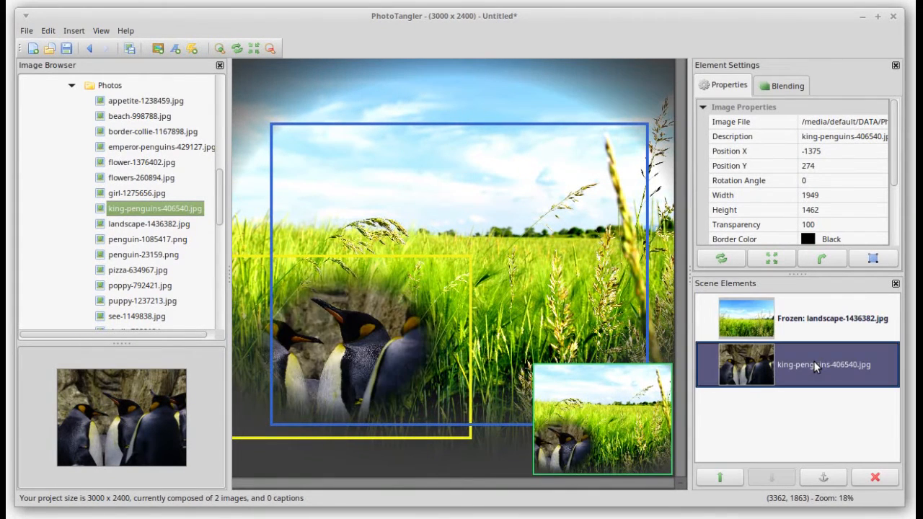
pyautogui.click(808, 318)
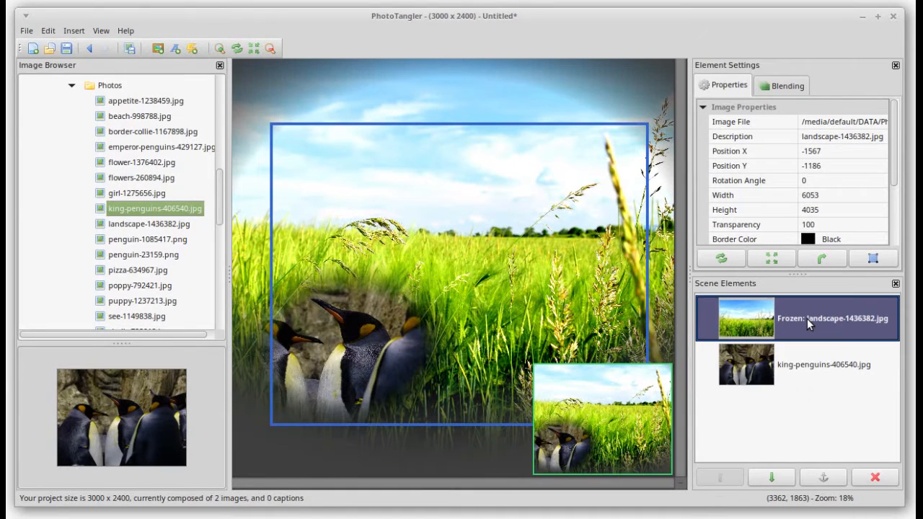
pyautogui.click(805, 365)
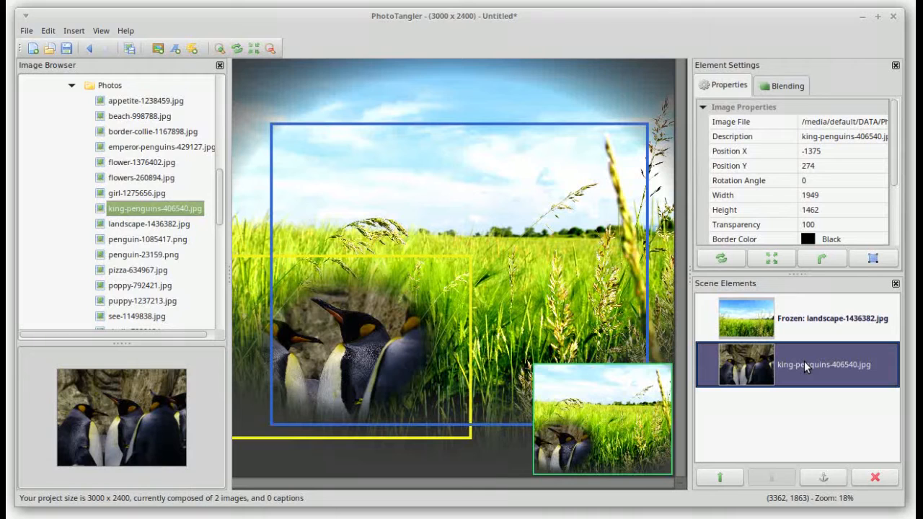
pyautogui.click(719, 477)
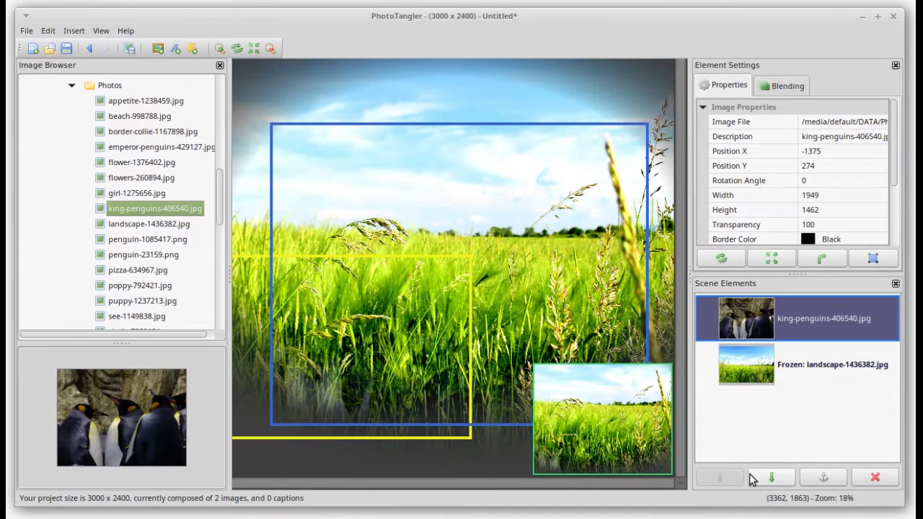
pyautogui.click(754, 479)
pyautogui.click(874, 478)
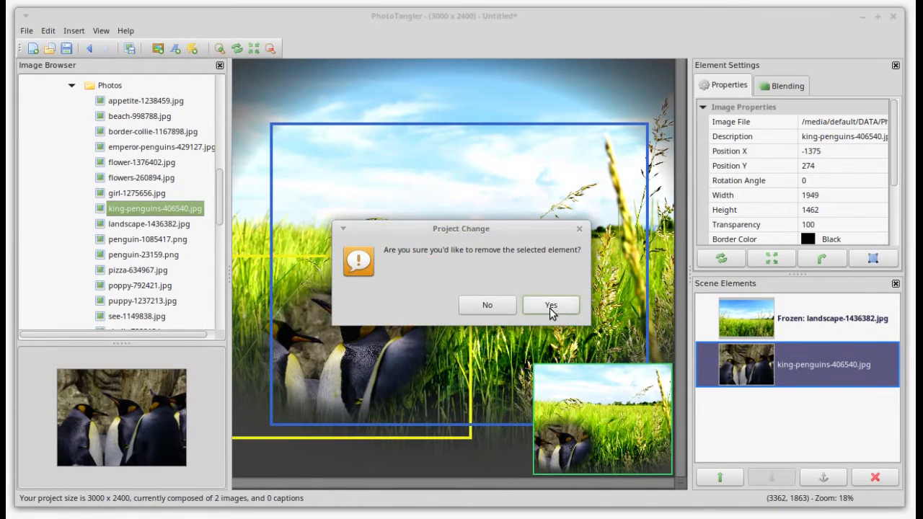
pyautogui.click(551, 306)
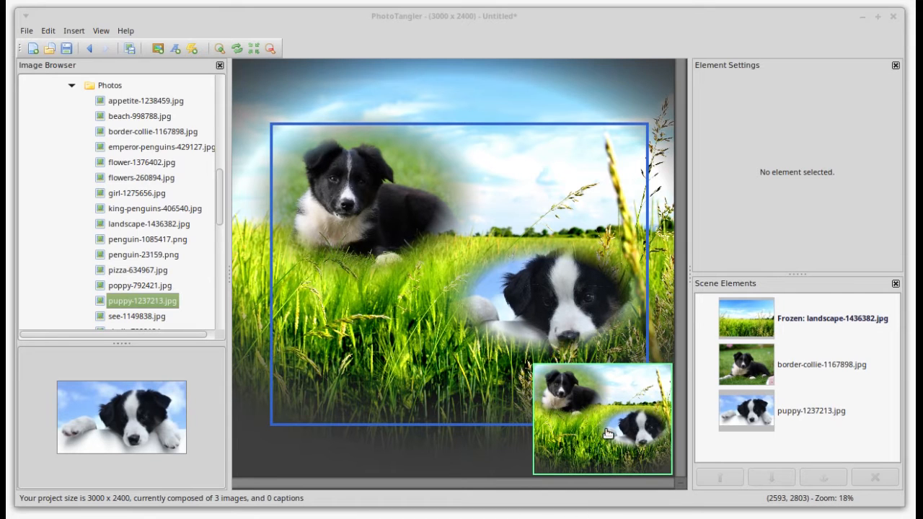
pyautogui.scroll(2, 608, 435)
pyautogui.scroll(5, 608, 435)
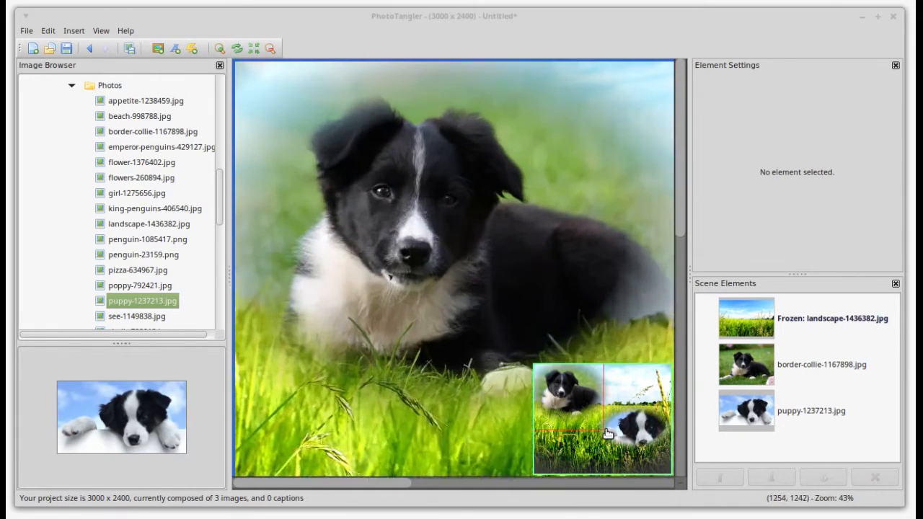
pyautogui.scroll(-7, 608, 435)
pyautogui.scroll(6, 575, 411)
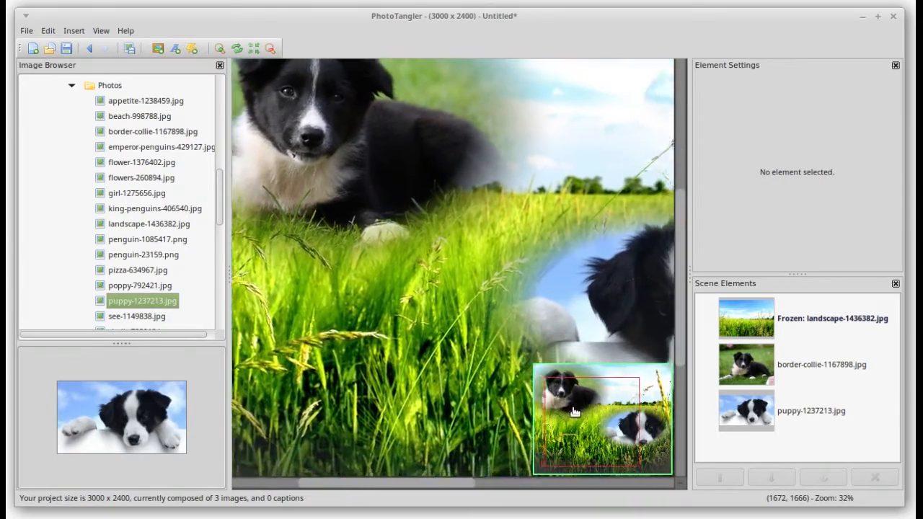
pyautogui.moveTo(575, 412); pyautogui.dragTo(585, 428)
pyautogui.scroll(-1, 585, 427)
pyautogui.scroll(-1, 585, 428)
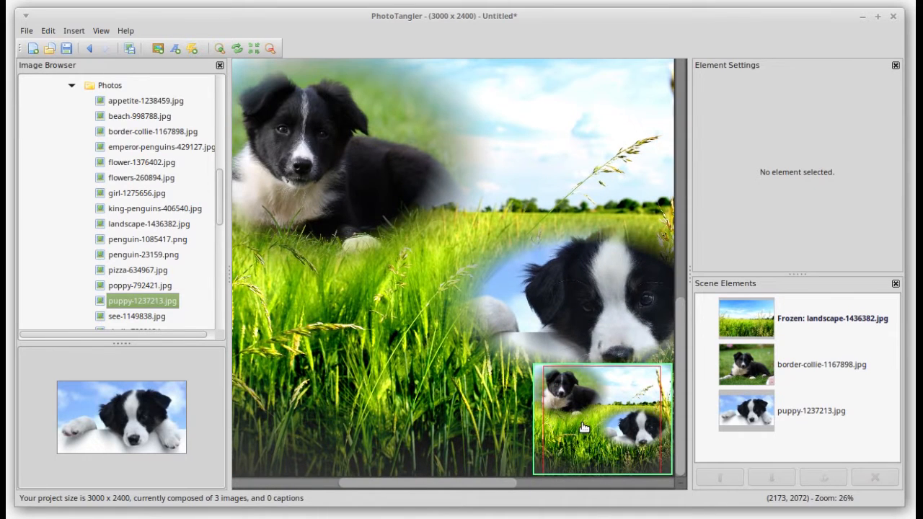
pyautogui.moveTo(449, 481); pyautogui.dragTo(621, 483)
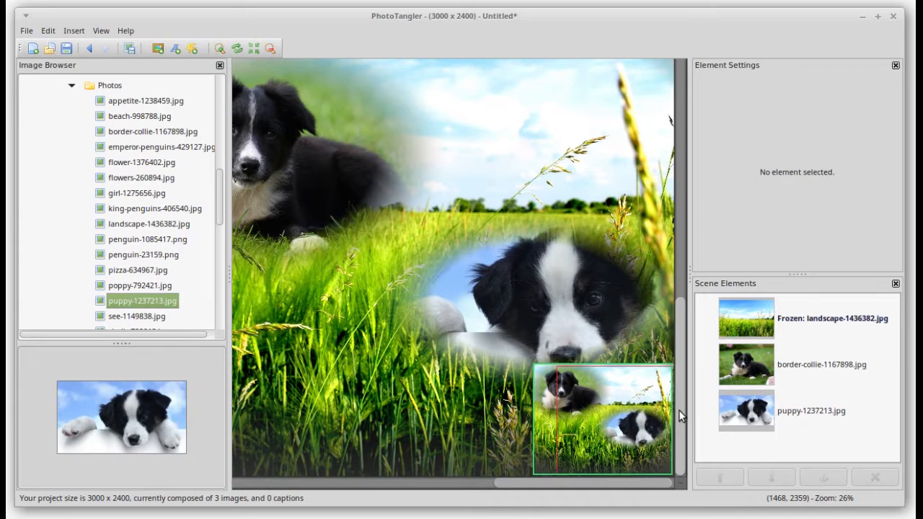
pyautogui.moveTo(678, 410)
pyautogui.mouseDown()
pyautogui.moveTo(679, 167)
pyautogui.moveTo(689, 443)
pyautogui.moveTo(666, 246)
pyautogui.moveTo(676, 395)
pyautogui.mouseUp()
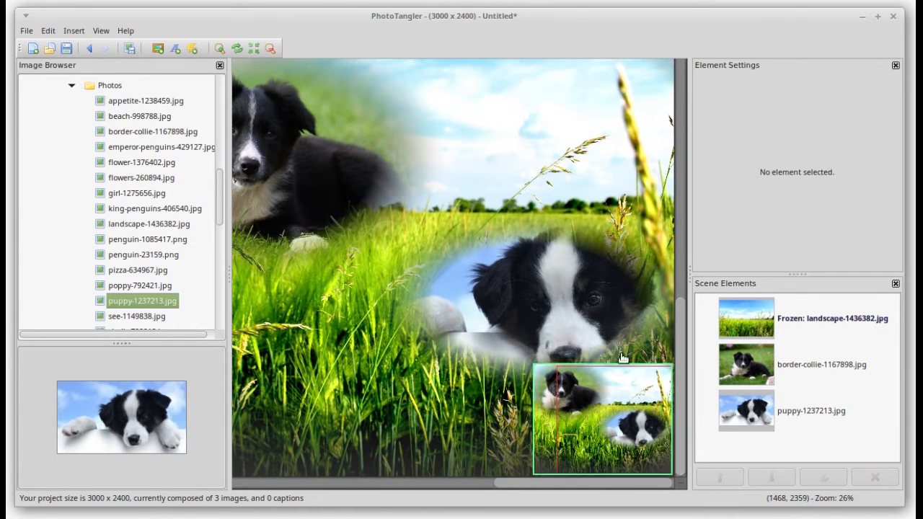
pyautogui.click(219, 49)
pyautogui.click(219, 48)
pyautogui.click(219, 49)
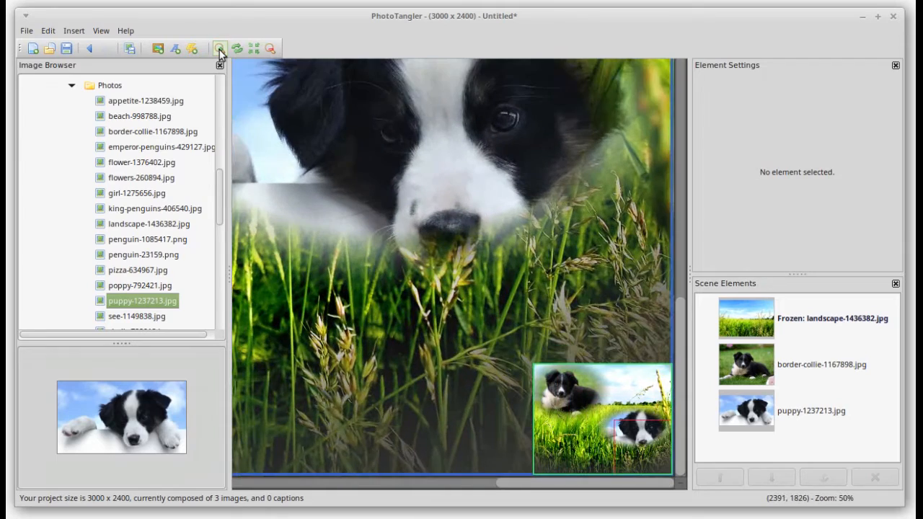
pyautogui.click(270, 49)
pyautogui.click(271, 48)
pyautogui.click(270, 48)
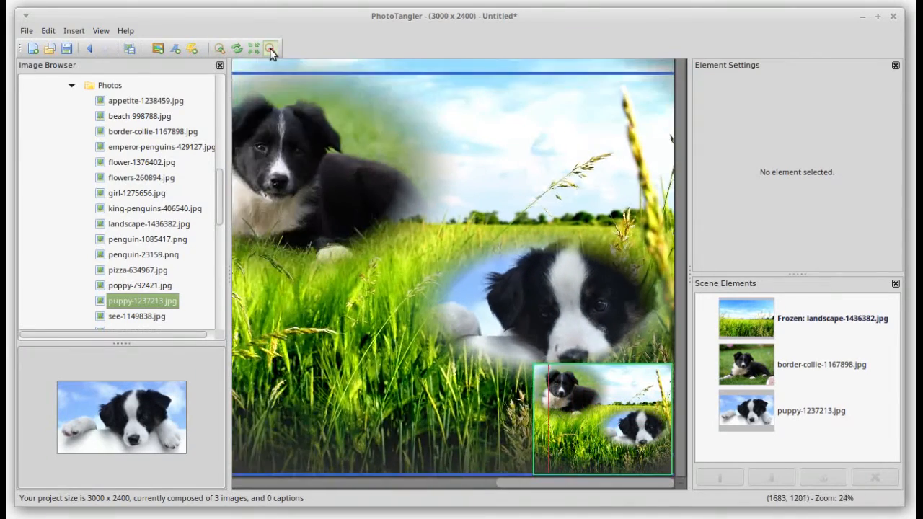
pyautogui.click(270, 49)
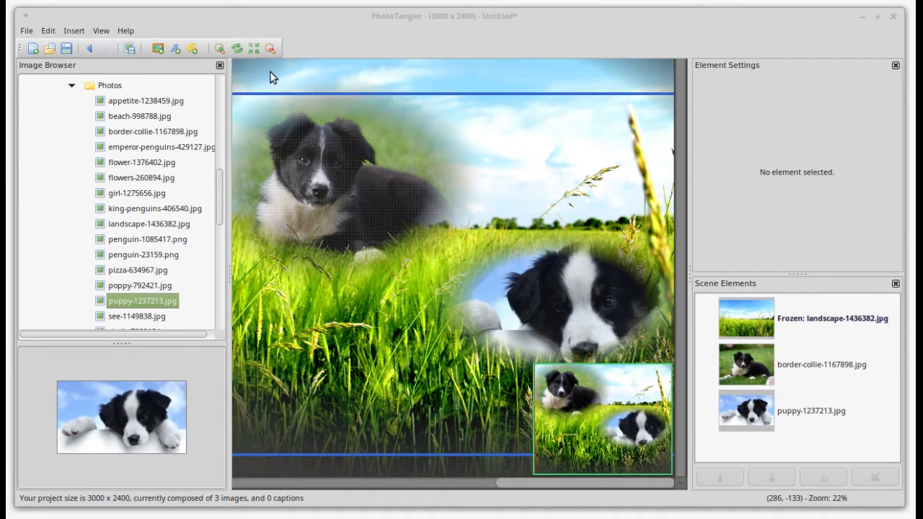
pyautogui.click(237, 50)
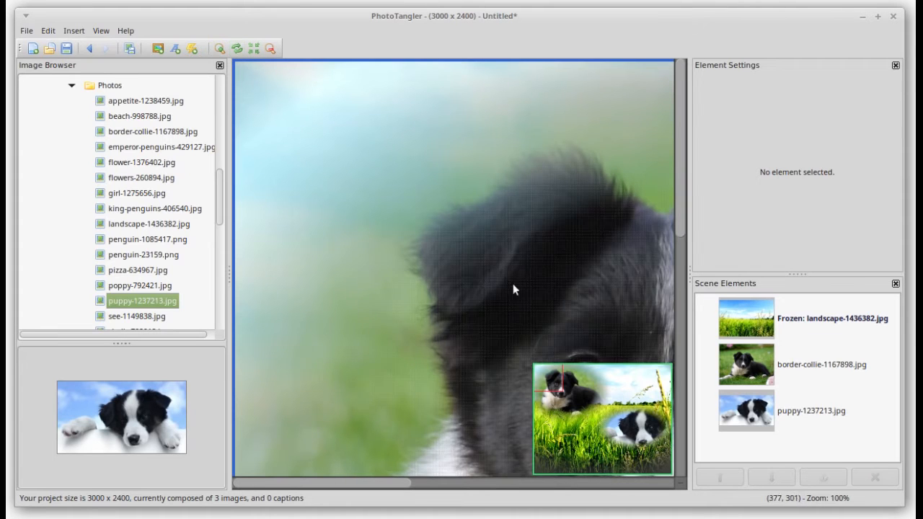
pyautogui.moveTo(562, 380); pyautogui.dragTo(589, 384)
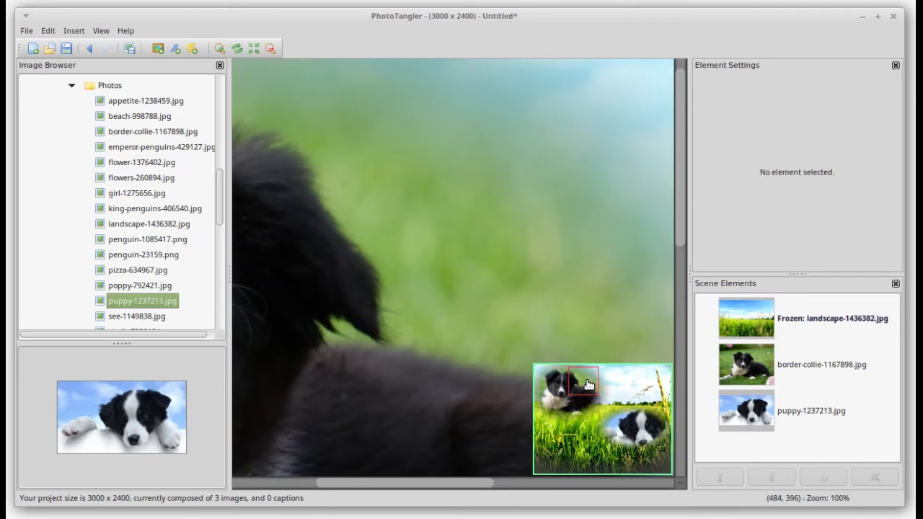
pyautogui.moveTo(565, 383); pyautogui.dragTo(559, 384)
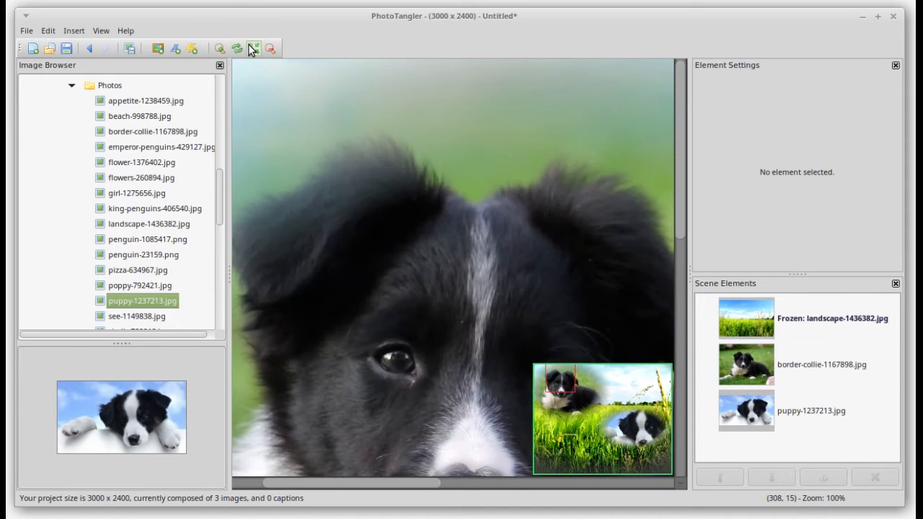
pyautogui.click(253, 49)
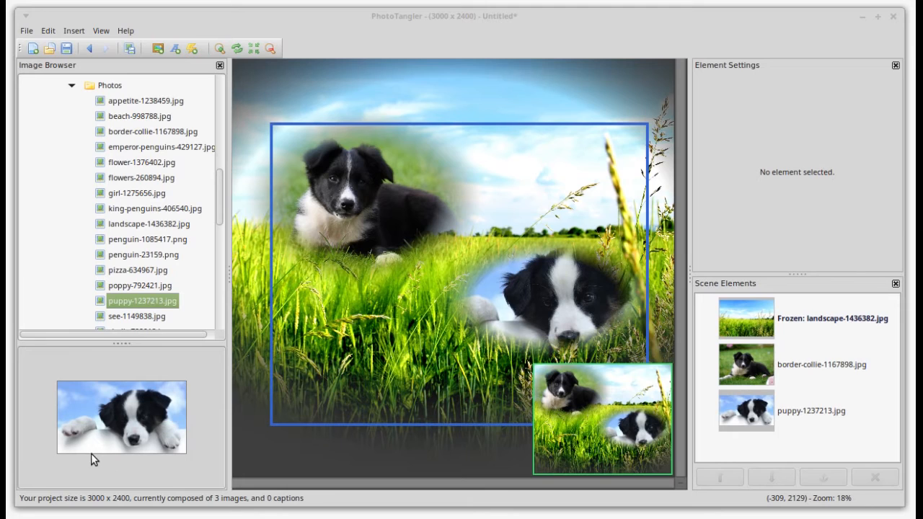
pyautogui.click(28, 31)
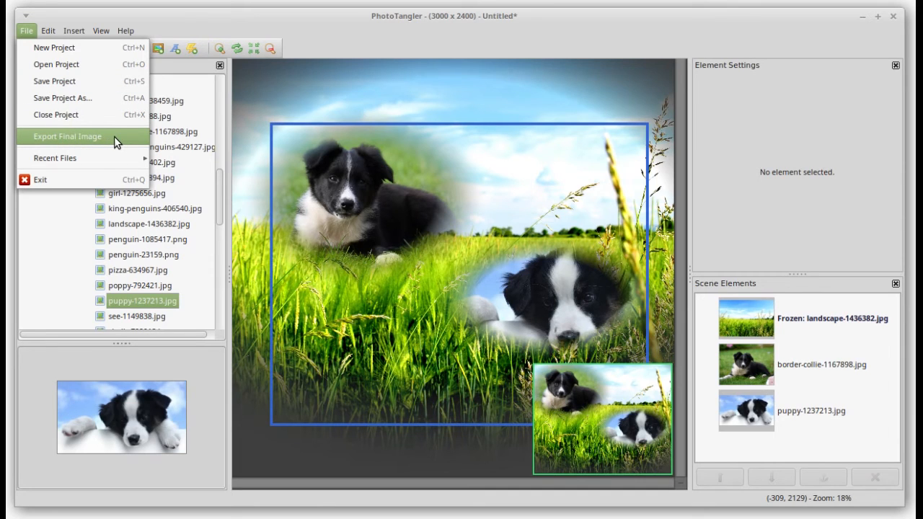
pyautogui.click(26, 31)
pyautogui.click(27, 31)
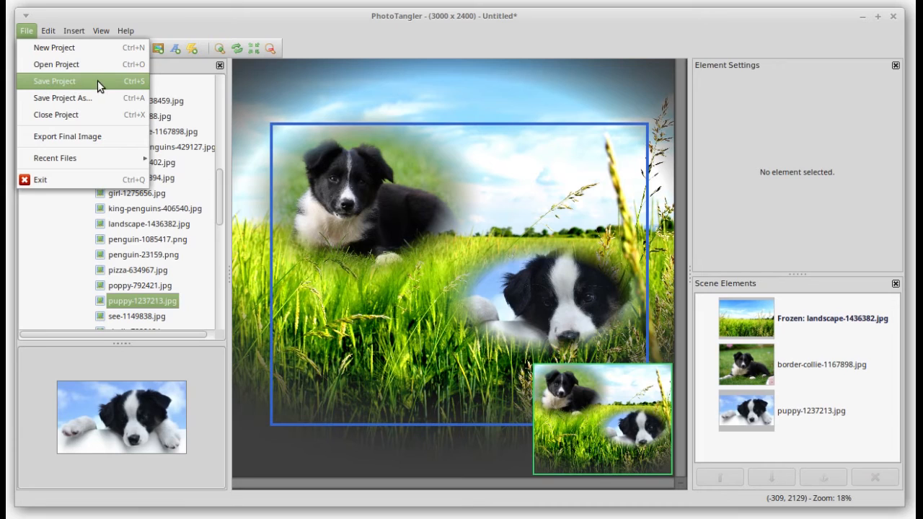
pyautogui.click(25, 32)
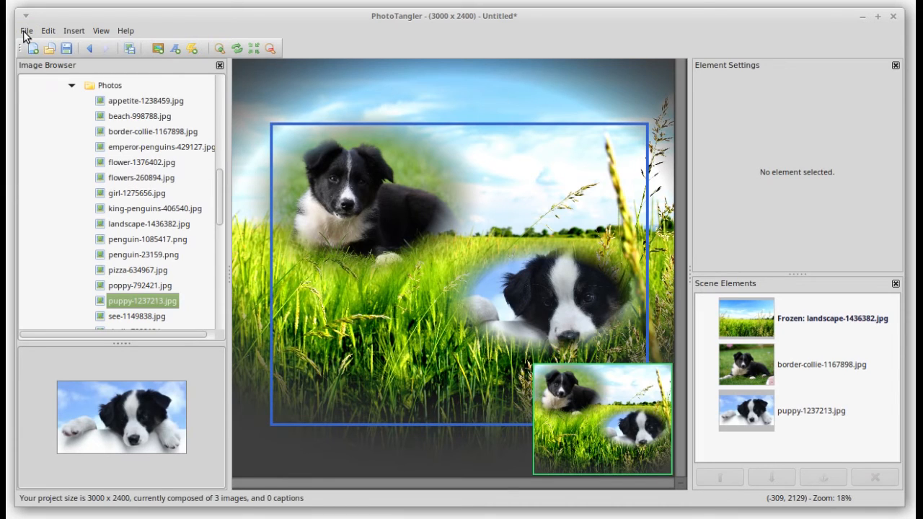